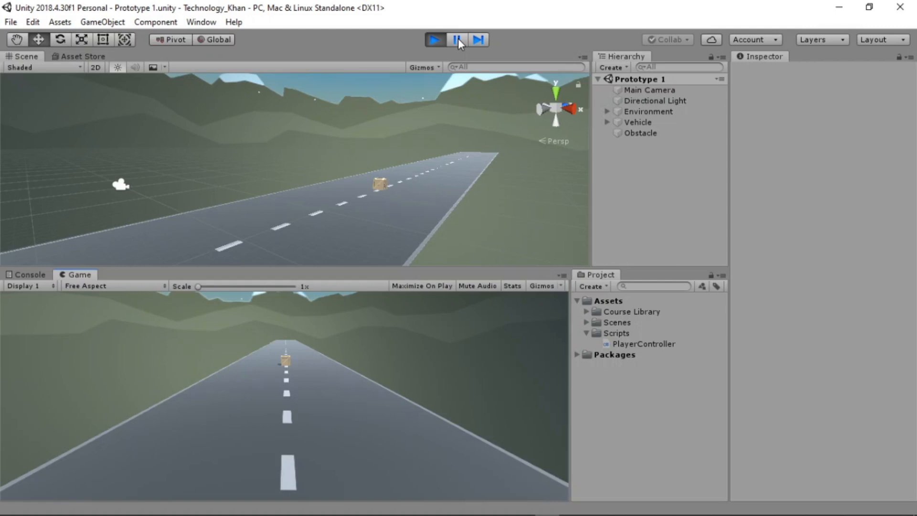
Stop the running play test and add a Rigidbody component to the Vehicle, keeping Use Gravity enabled.
left_click(429, 39)
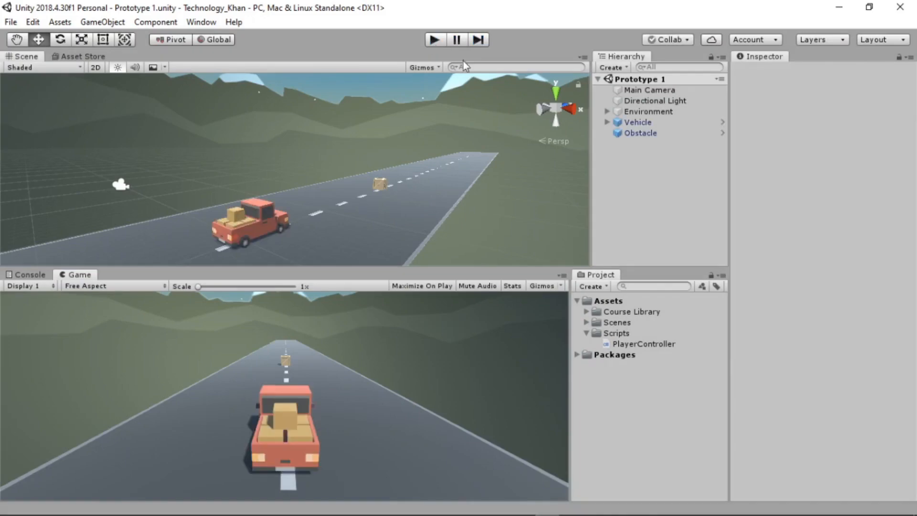
left_click(641, 123)
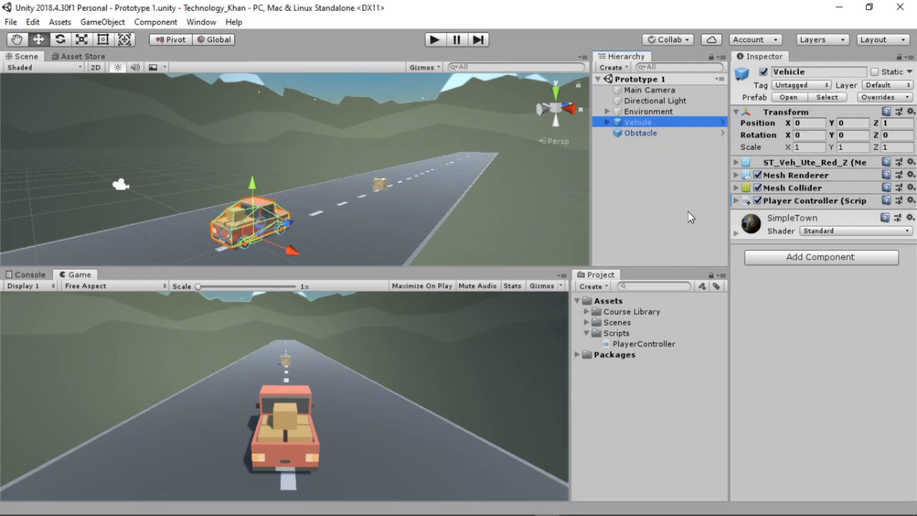
left_click(821, 259)
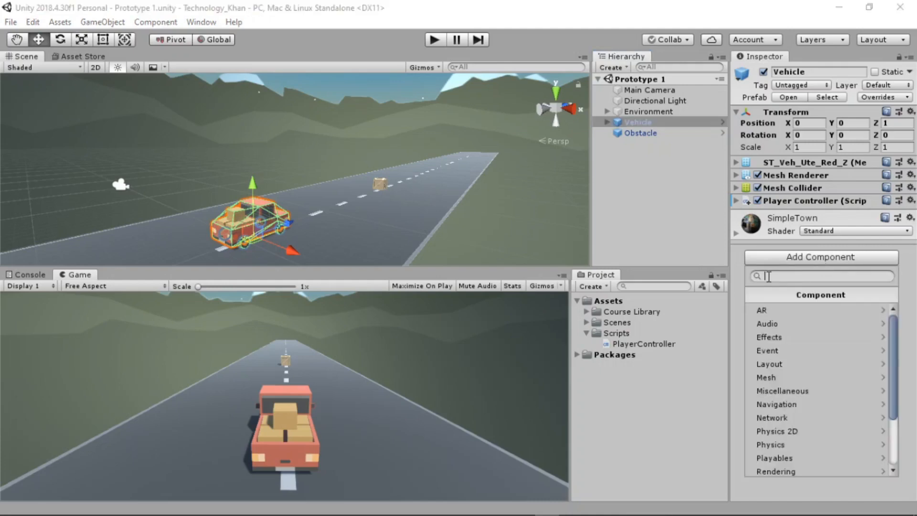
type("rigi")
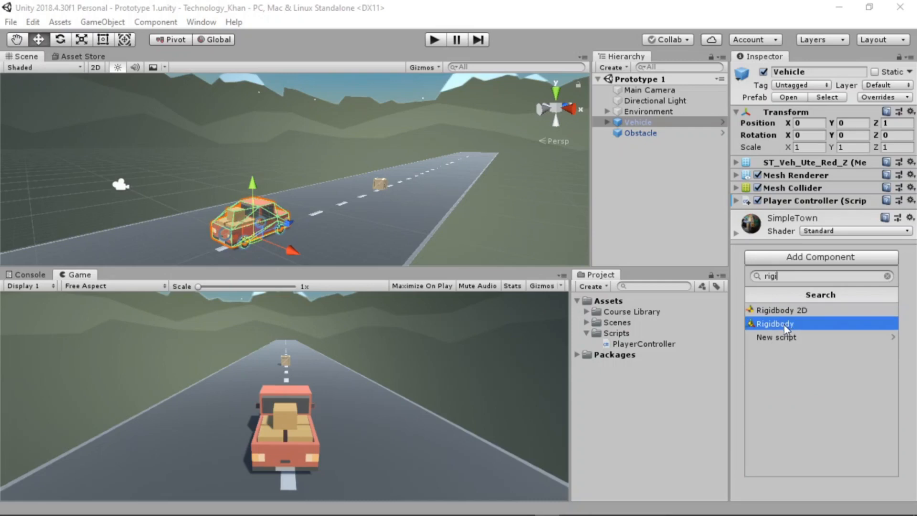
left_click(784, 325)
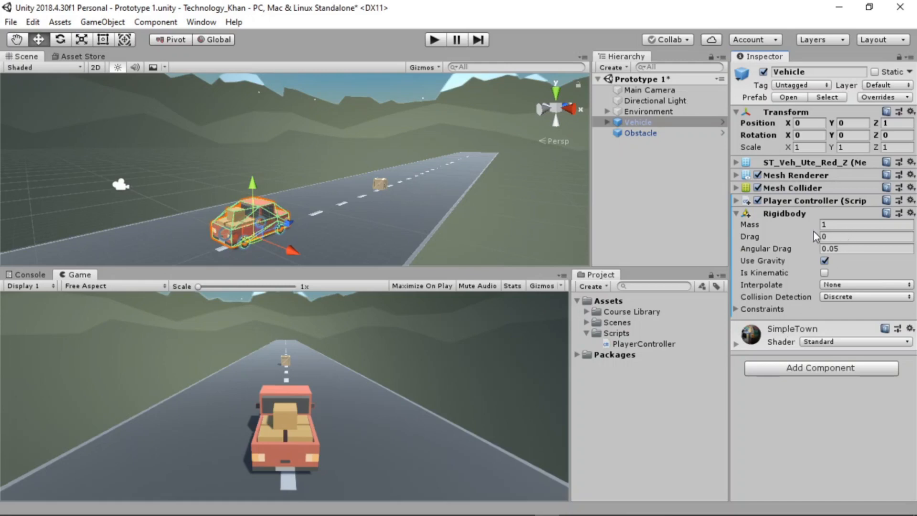
mouse_move(804, 228)
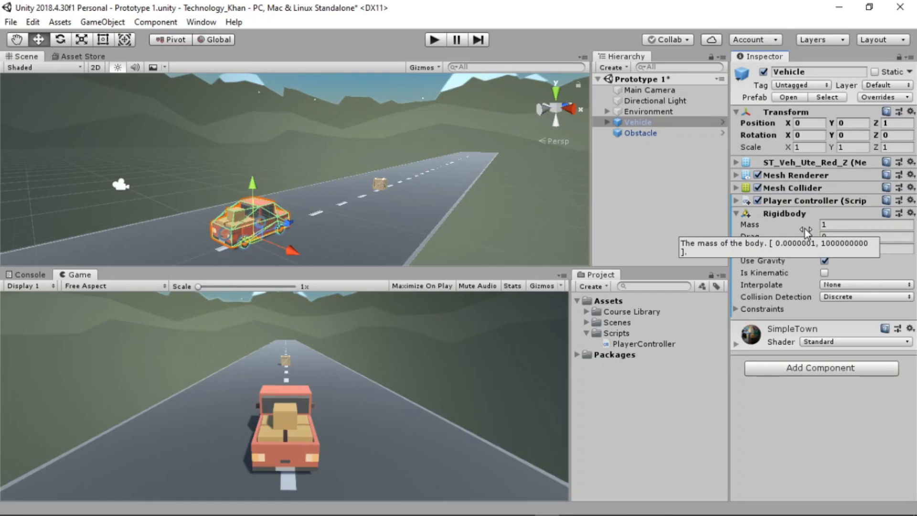
left_click(827, 261)
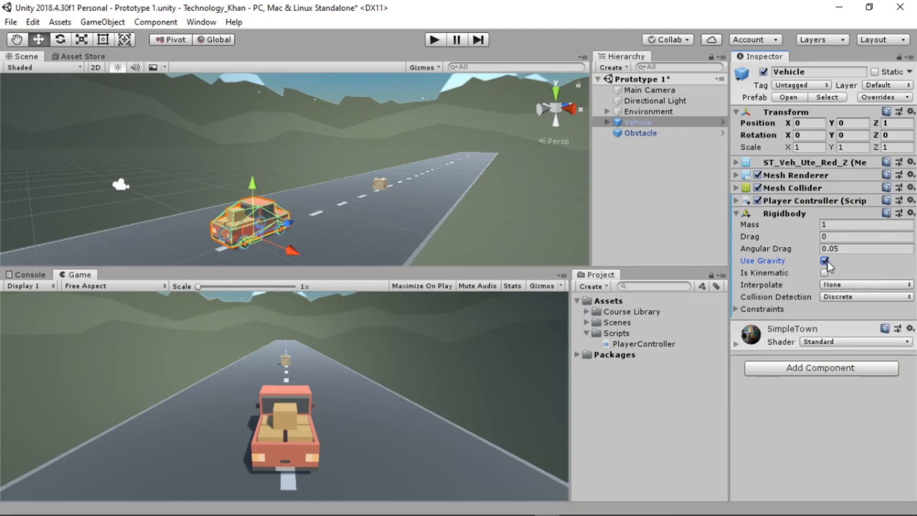
Add a Rigidbody component to the Obstacle crate.
left_click(674, 133)
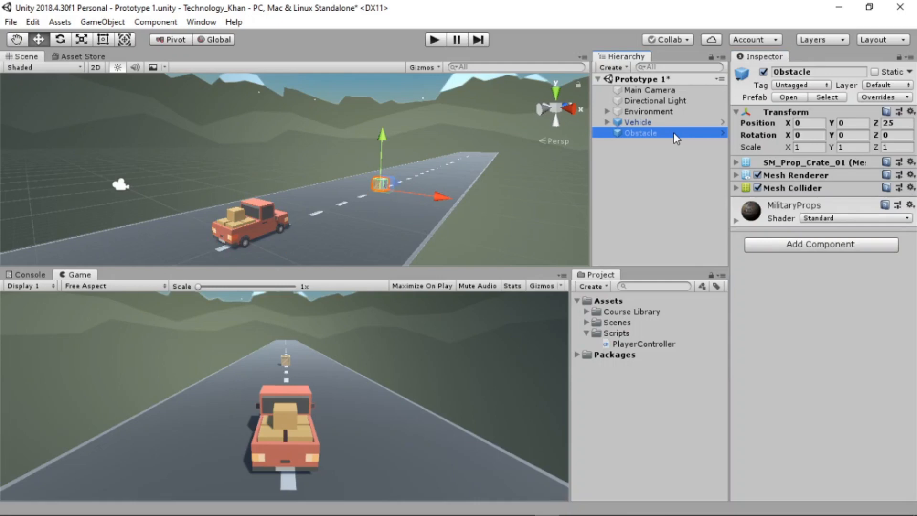
left_click(820, 251)
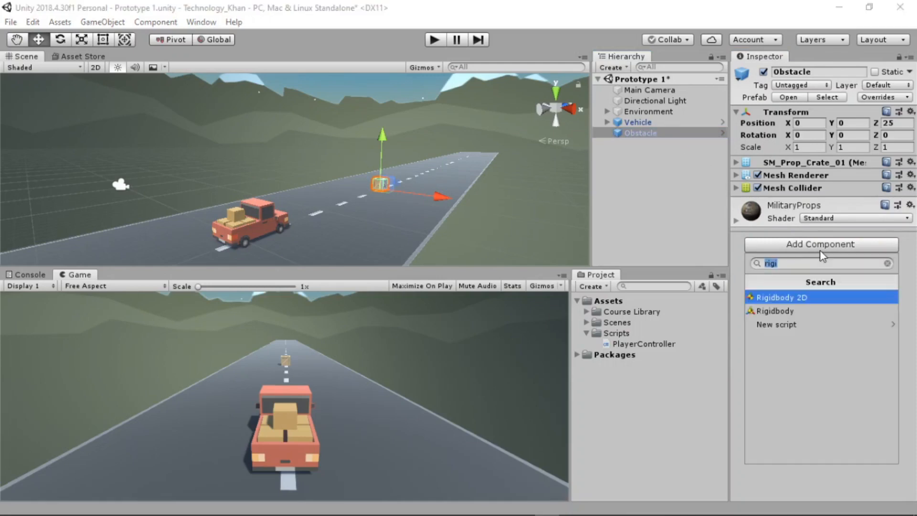
left_click(793, 314)
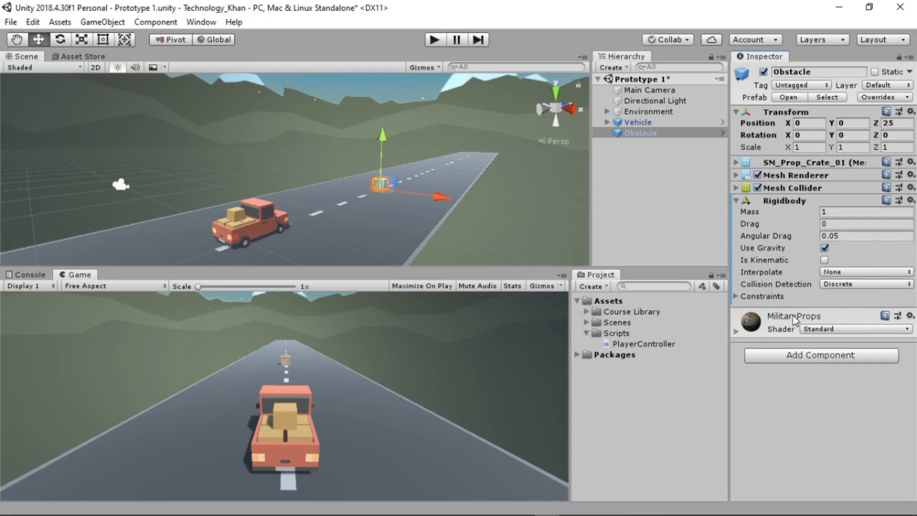
Examine the Obstacle's Mesh Renderer properties and the Vehicle's Mesh Collider properties.
left_click(737, 175)
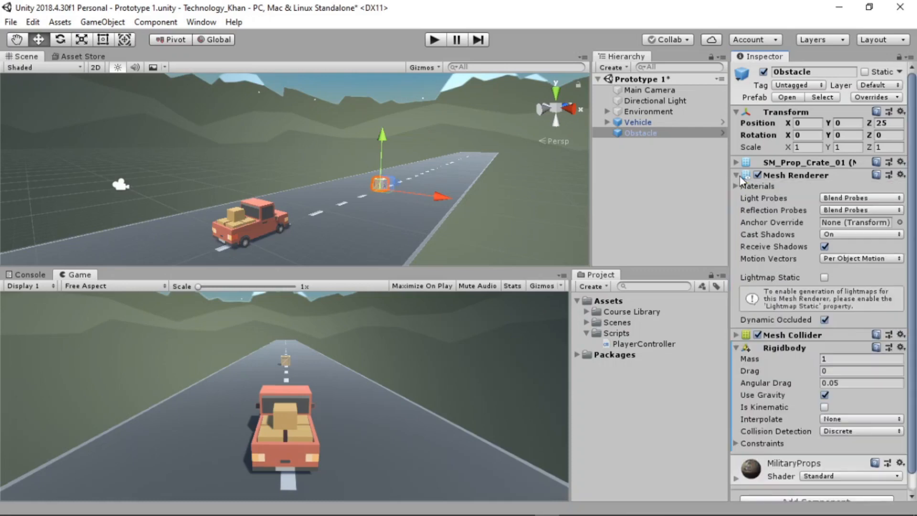
left_click(667, 122)
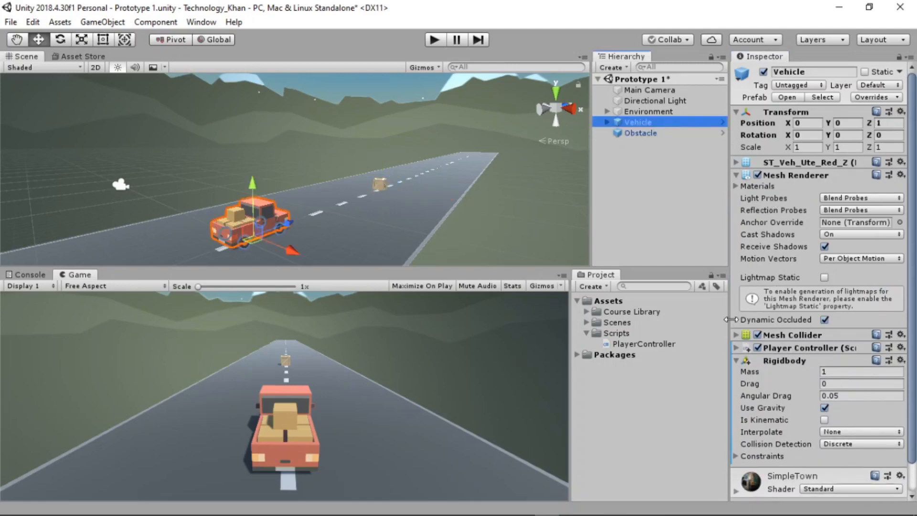
left_click(736, 335)
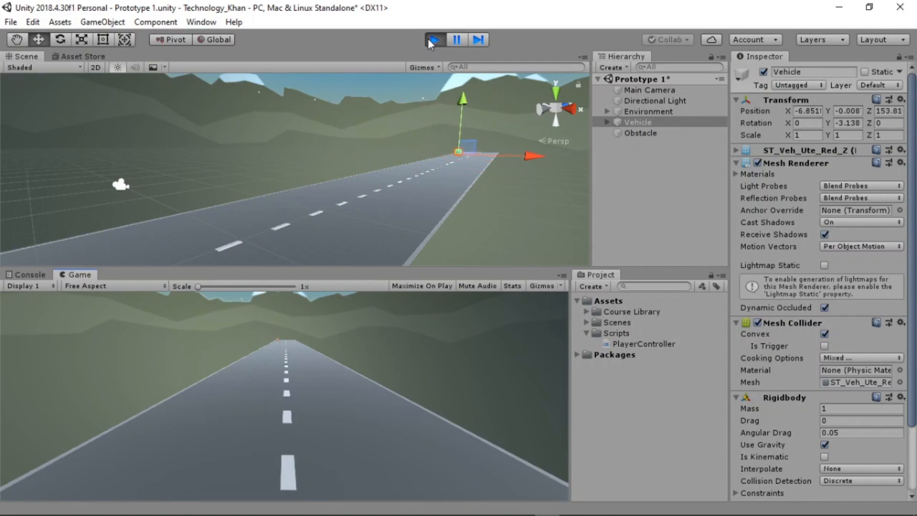
Observe the vehicle in the running play test from a shifted scene view, pause it and end the test.
right_click_drag(321, 162, 285, 153)
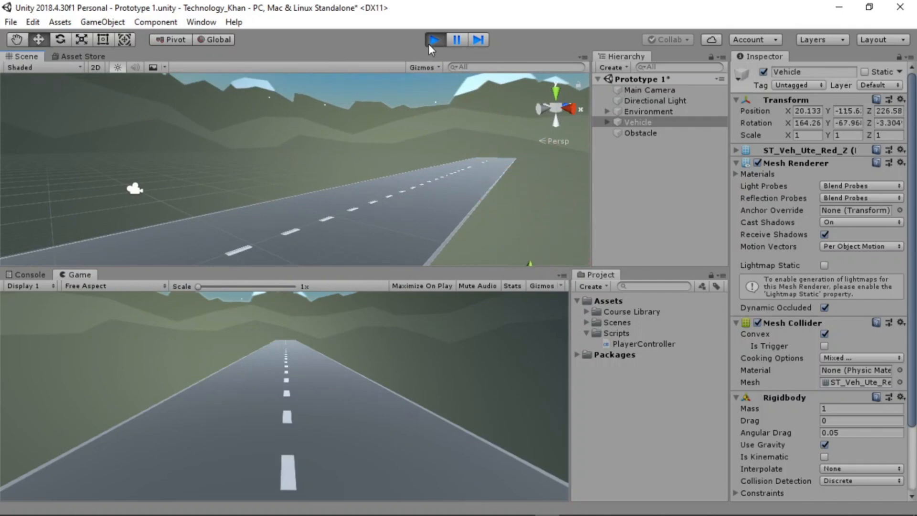
left_click(454, 41)
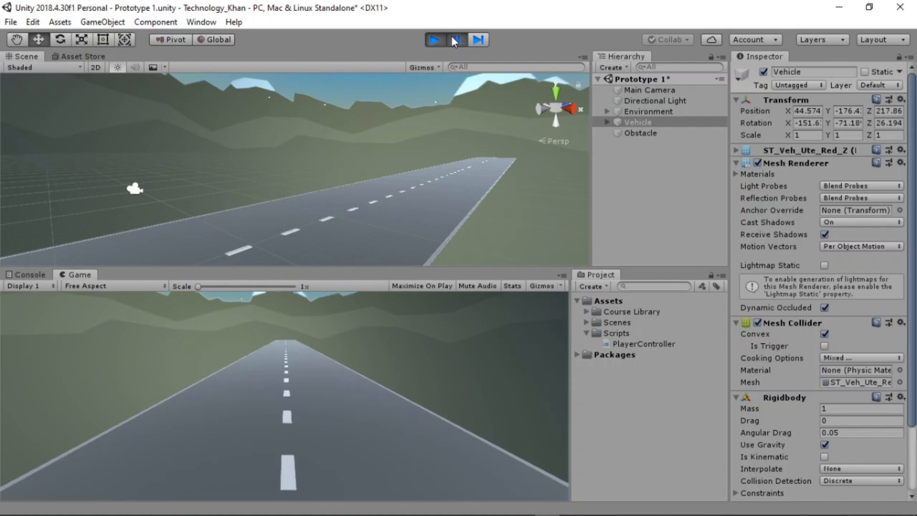
left_click(435, 37)
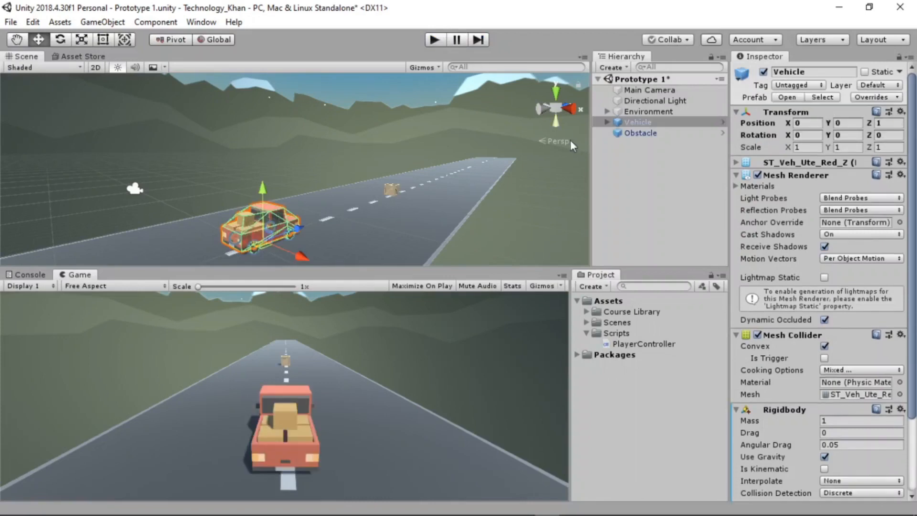
Disable the Obstacle's Mesh Collider, run a play test of the vehicle driving at the crate, and stop it.
left_click(640, 132)
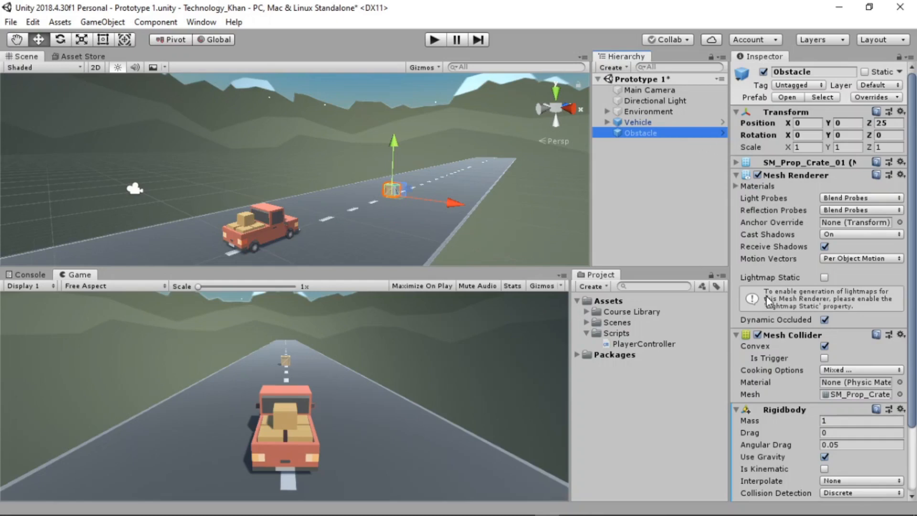
left_click(757, 334)
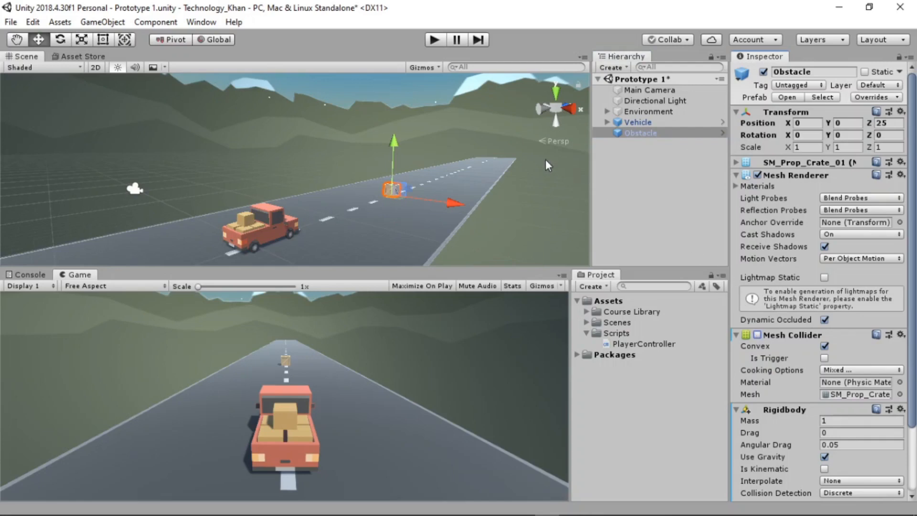
left_click(433, 40)
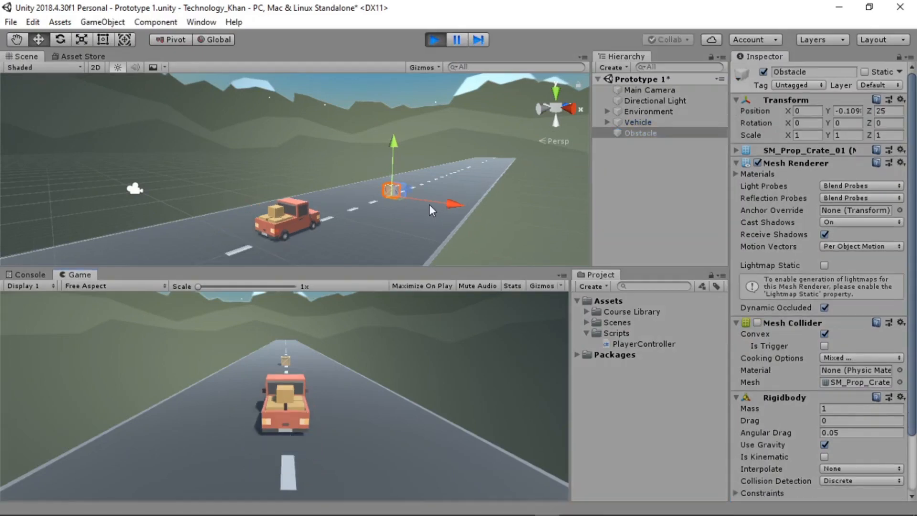
mouse_move(429, 205)
left_mouse_down("alt")
mouse_move(447, 207)
mouse_move(430, 216)
left_mouse_up("alt")
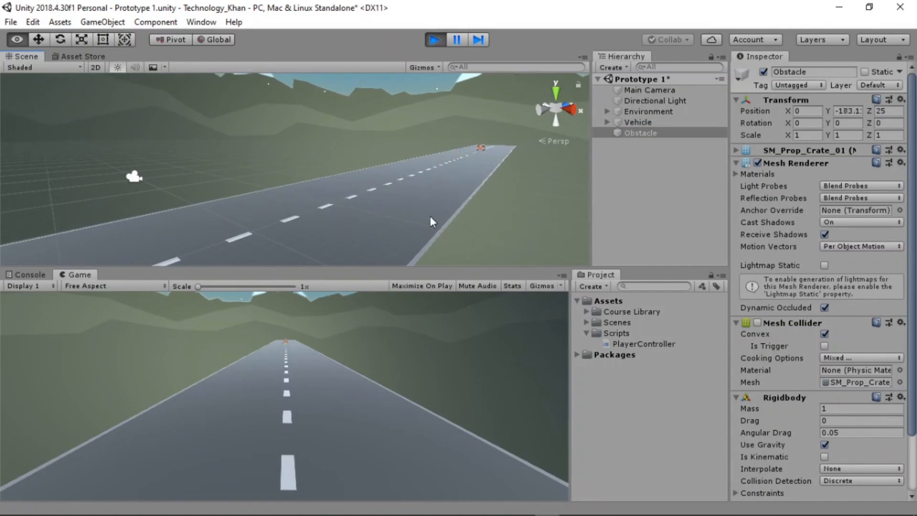
left_click(436, 38)
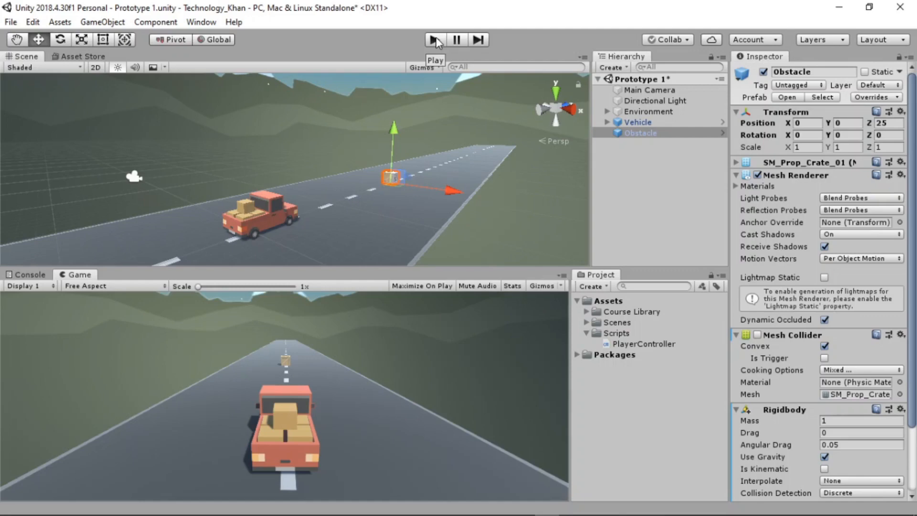
Set the Rigidbody mass of the Obstacle to 20.
left_click(655, 134)
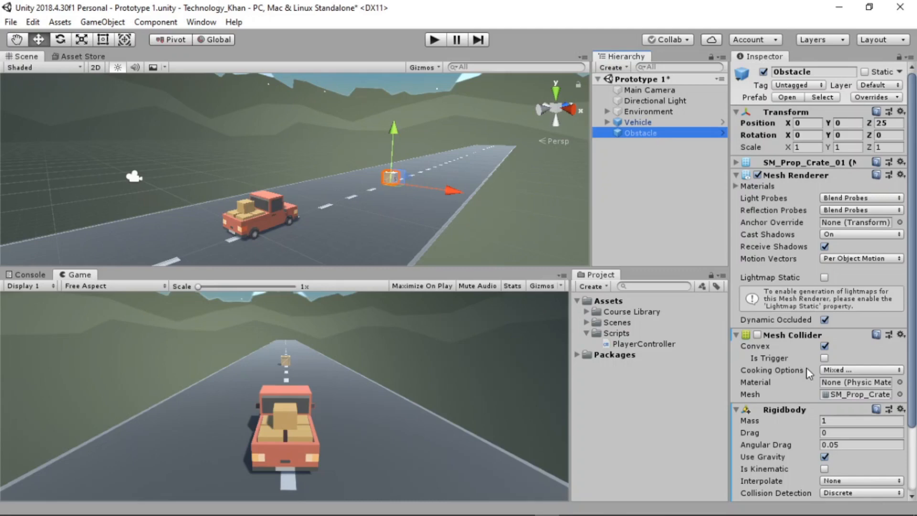
left_click(839, 421)
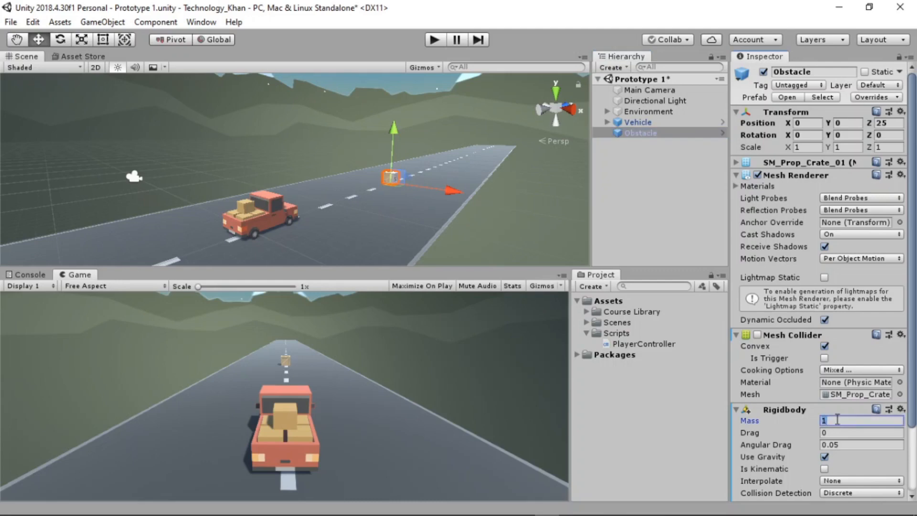
key("BackSpace")
type("20")
Set the Vehicle's Rigidbody mass to 1000 and check its motion in a short play test.
left_click(640, 122)
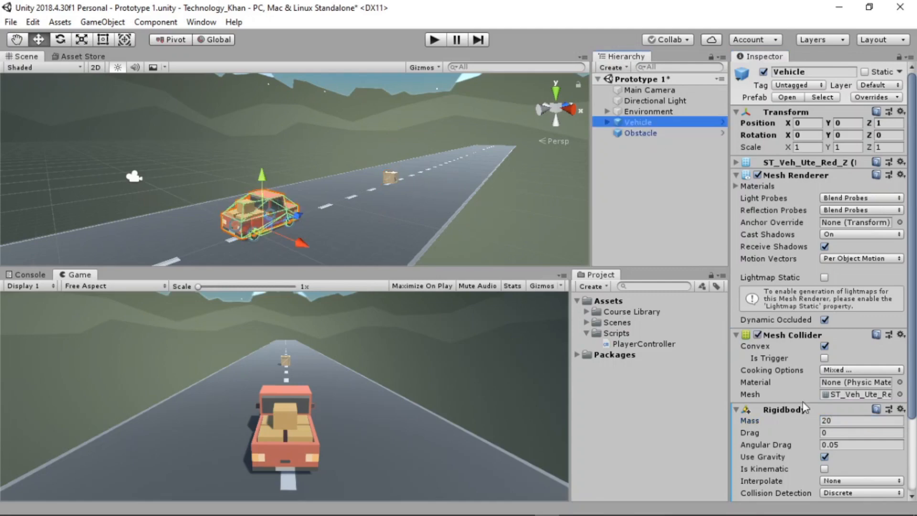
left_click(834, 420)
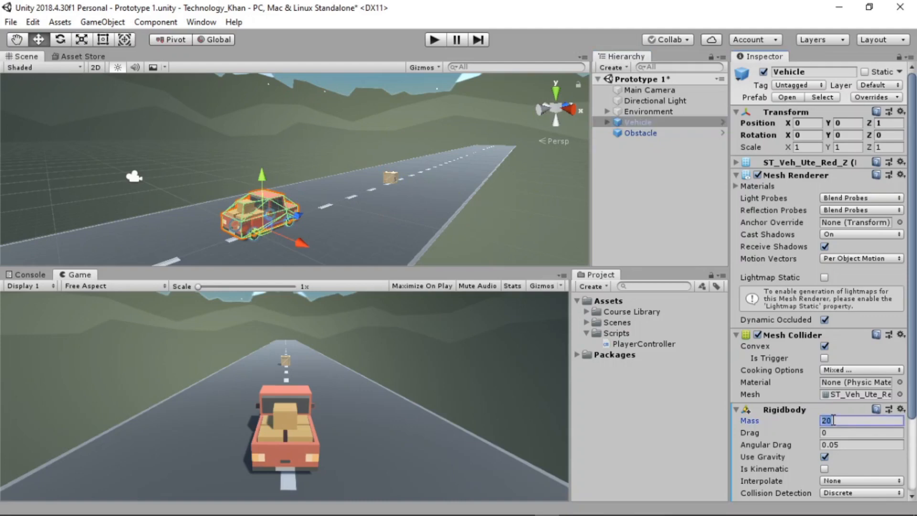
key("BackSpace")
type("1000")
left_click(435, 40)
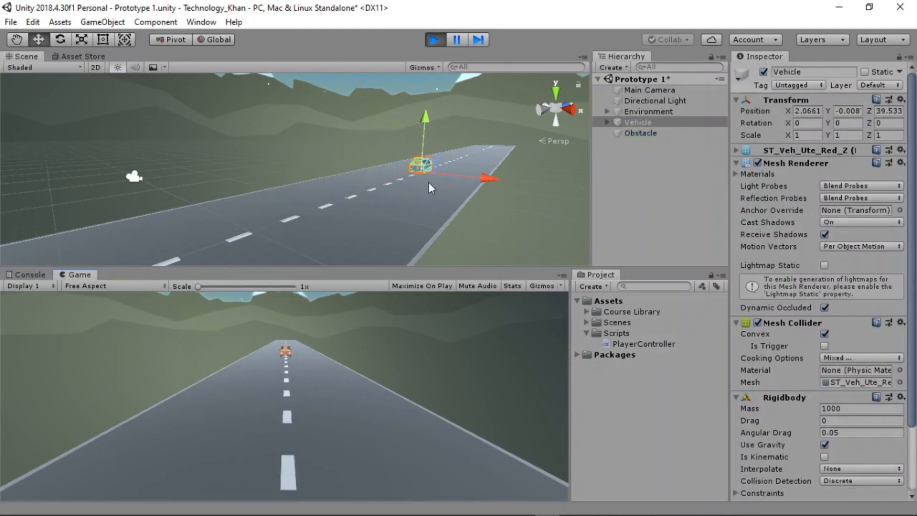
left_click(434, 40)
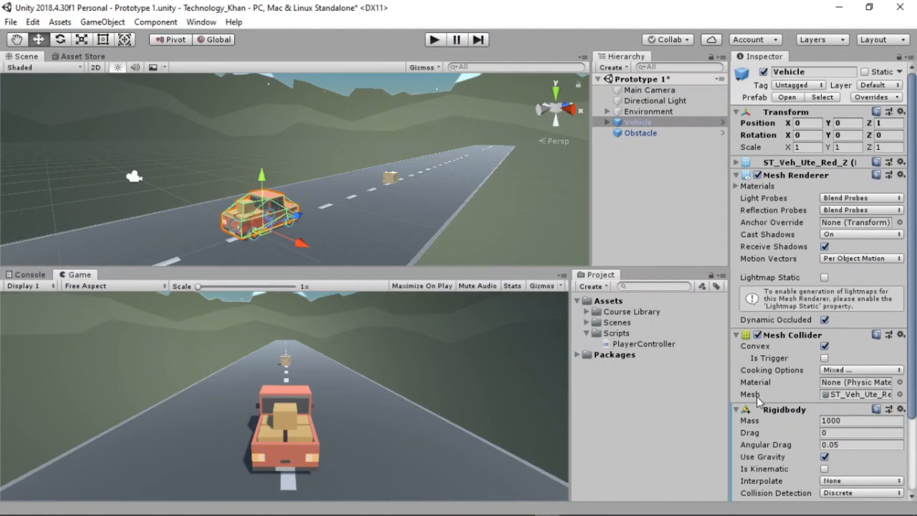
Enable the Obstacle's Mesh Collider and play-test the collision between the vehicle and the crate.
left_click(649, 131)
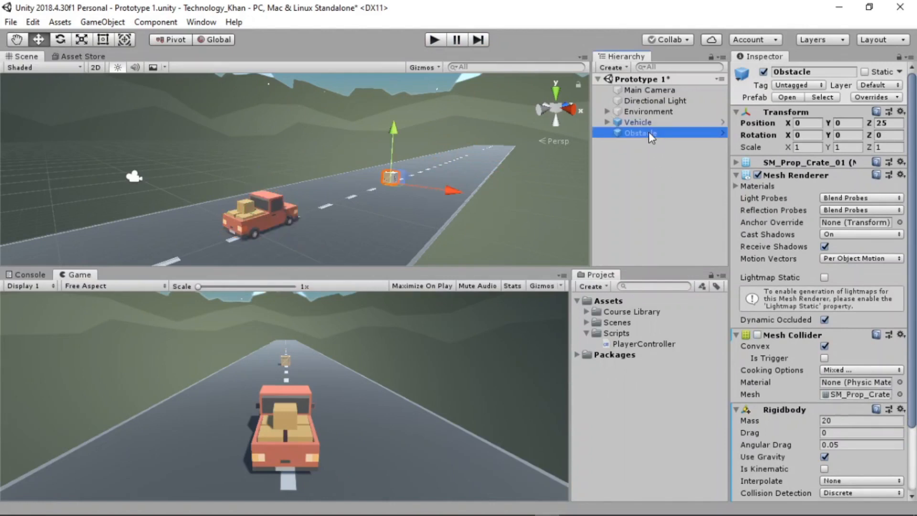
left_click(758, 335)
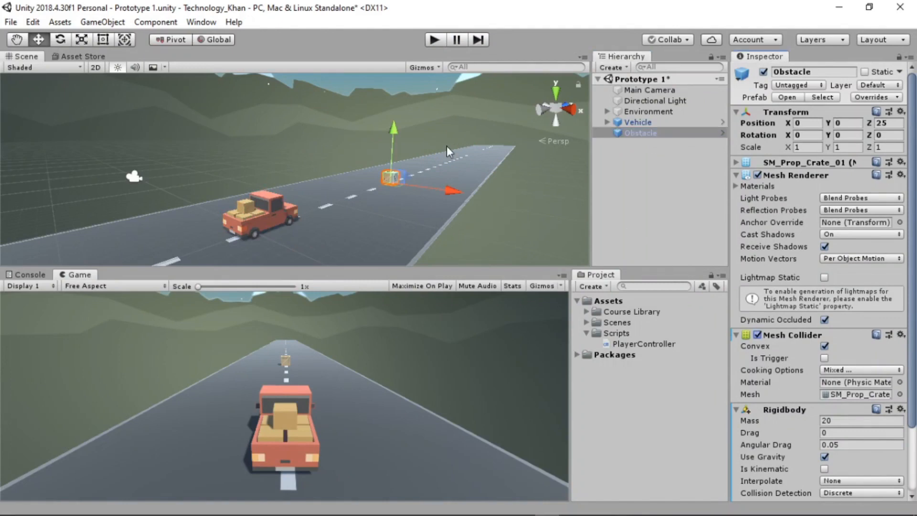
left_click(433, 40)
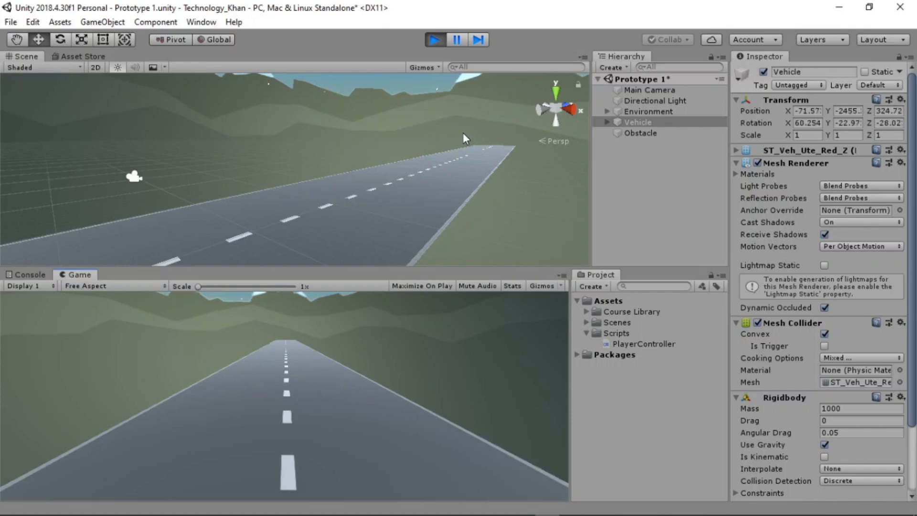
left_click(434, 40)
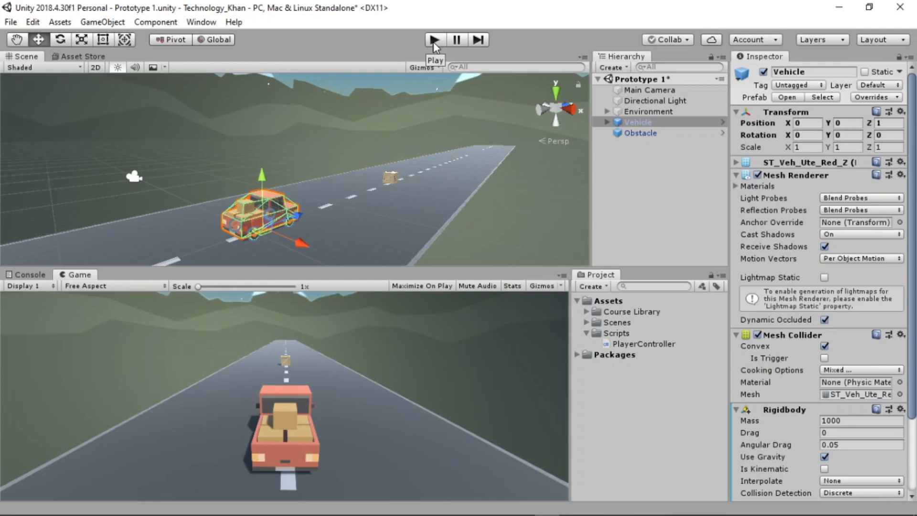
Duplicate the Obstacle and move the copy farther down the road to about Z 50.5, keeping it selected.
left_click(637, 133)
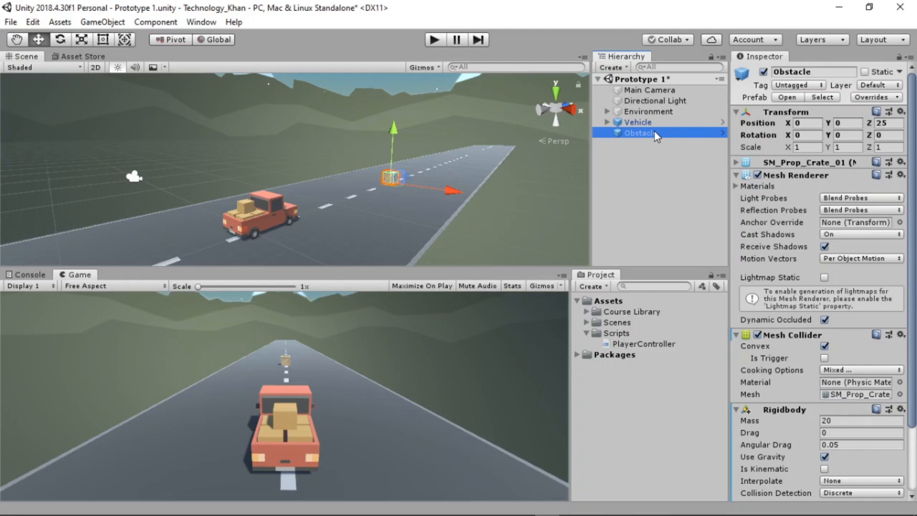
key("ctrl+d")
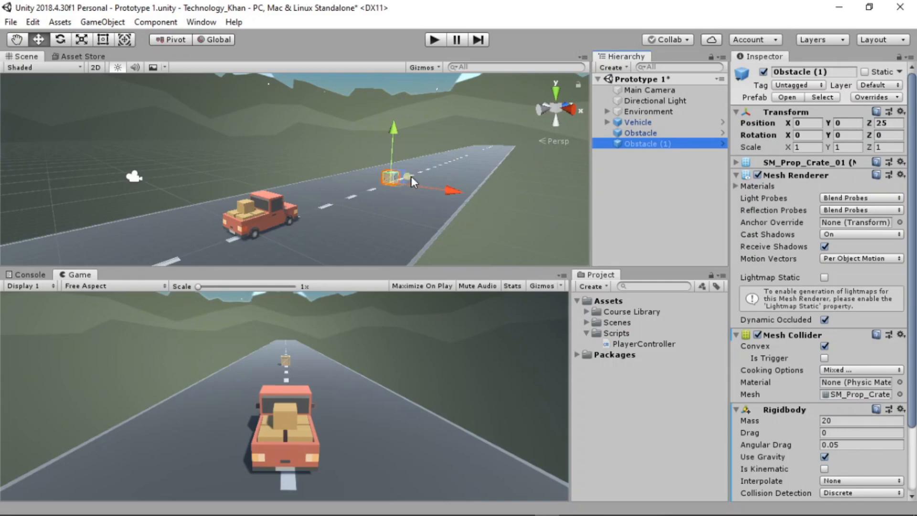
left_click_drag(412, 176, 475, 139)
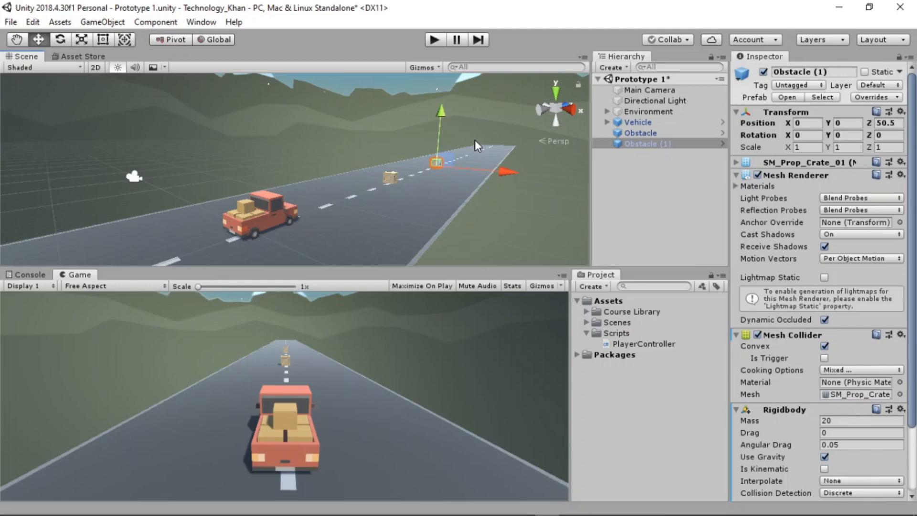
left_click(680, 147)
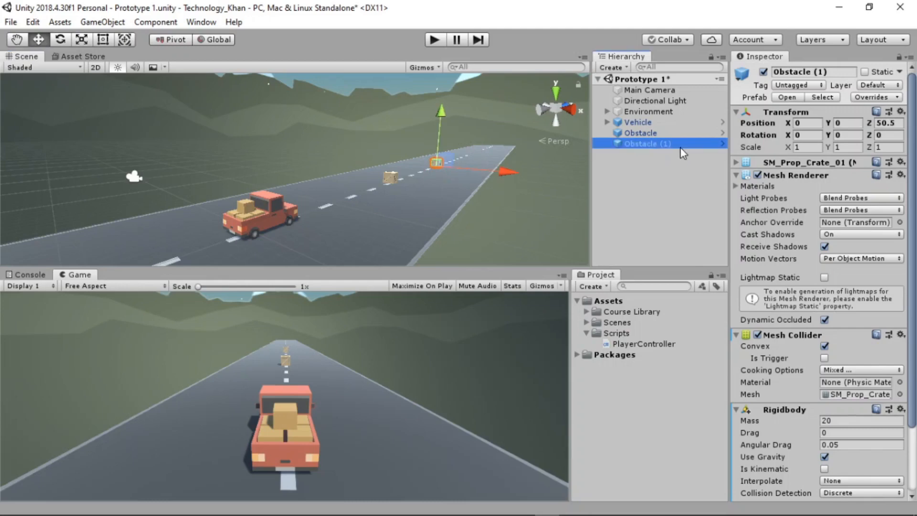
Duplicate Obstacle (1) and move the copy farther down the road to about Z 75.8.
key("ctrl+d")
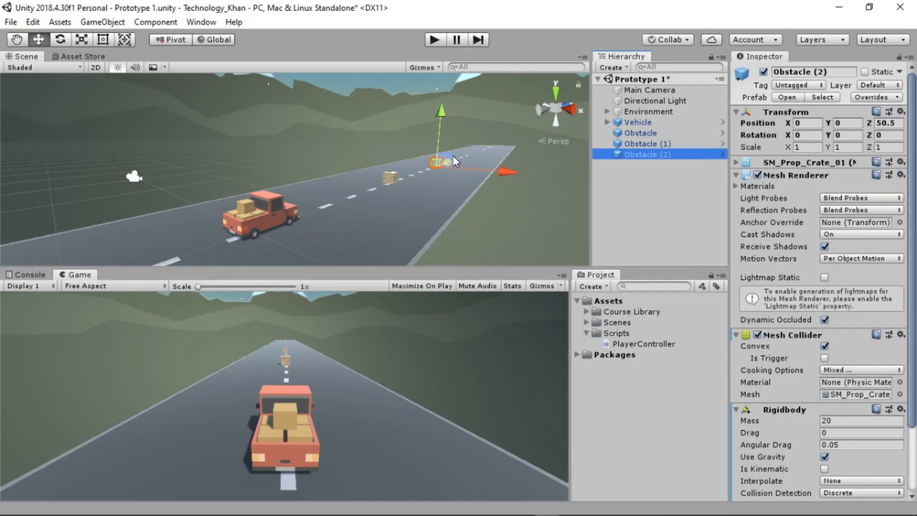
left_click_drag(451, 159, 480, 136)
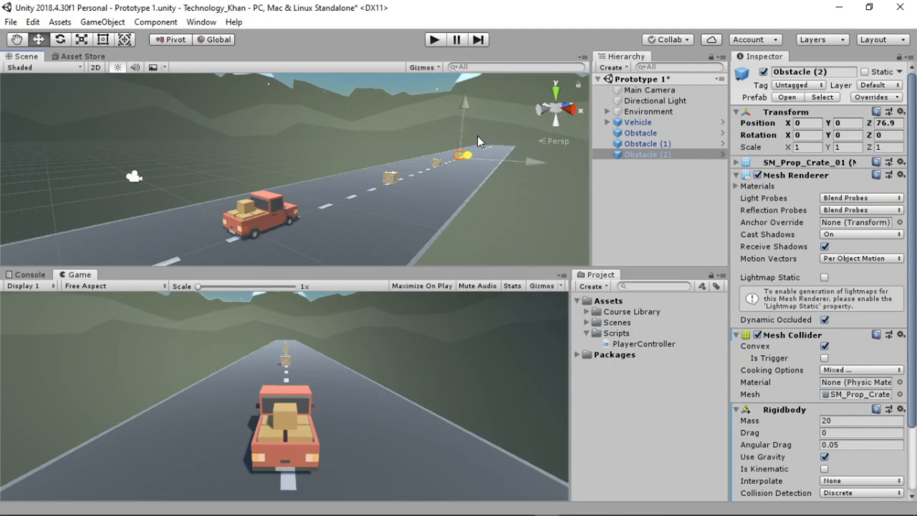
left_click_drag(477, 135, 477, 136)
Duplicate Obstacle (1) and Obstacle (2) together and move the copies down the road to about Z 101 and Z 125.3.
left_click(653, 143)
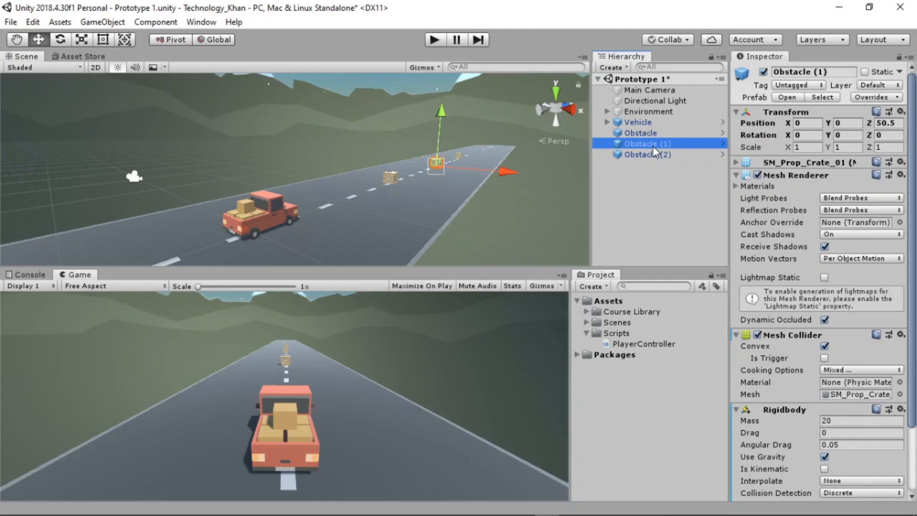
key("shift+Down")
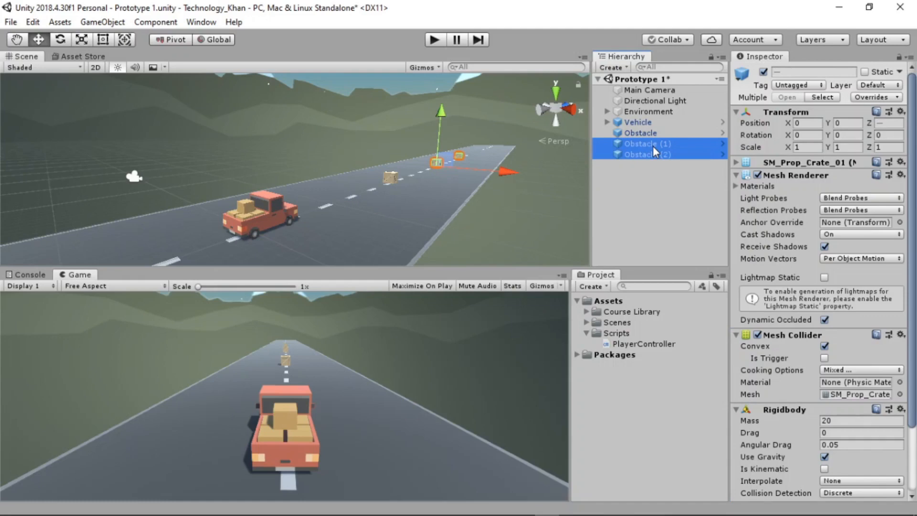
key("ctrl+d")
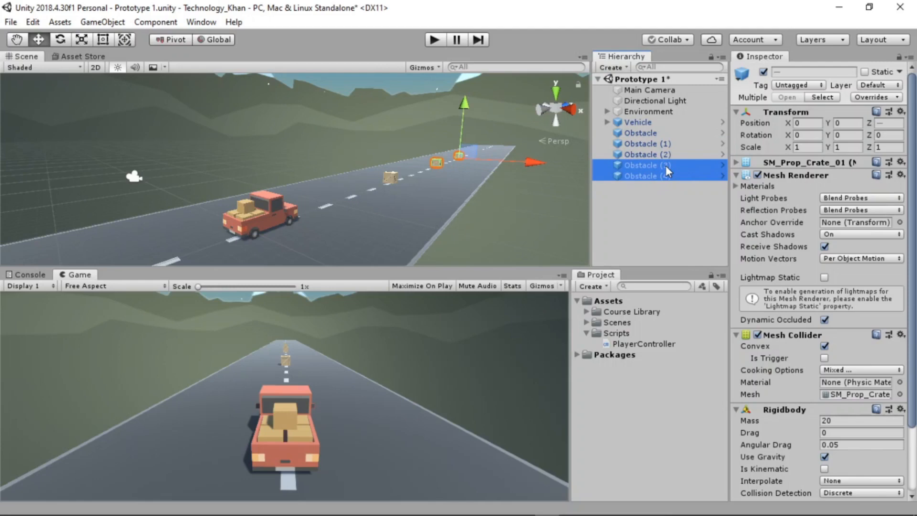
left_click(666, 166)
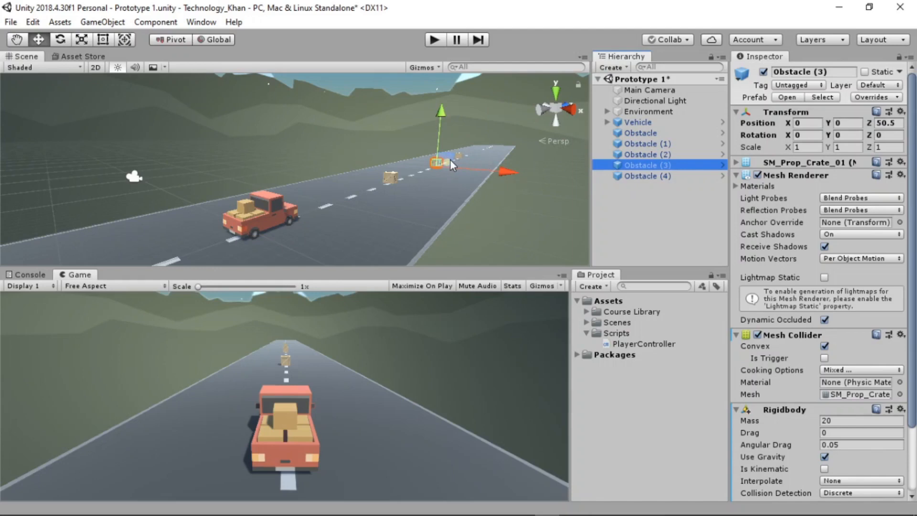
left_click_drag(450, 160, 503, 125)
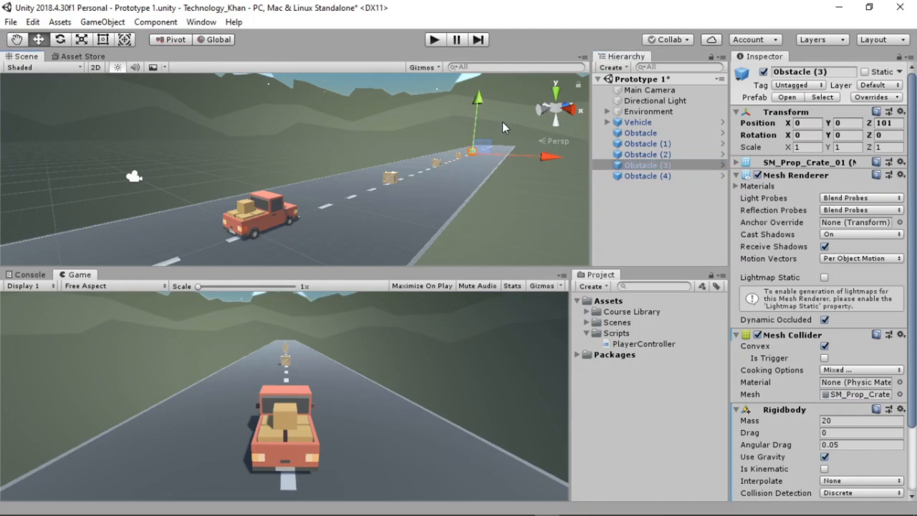
left_click(650, 174)
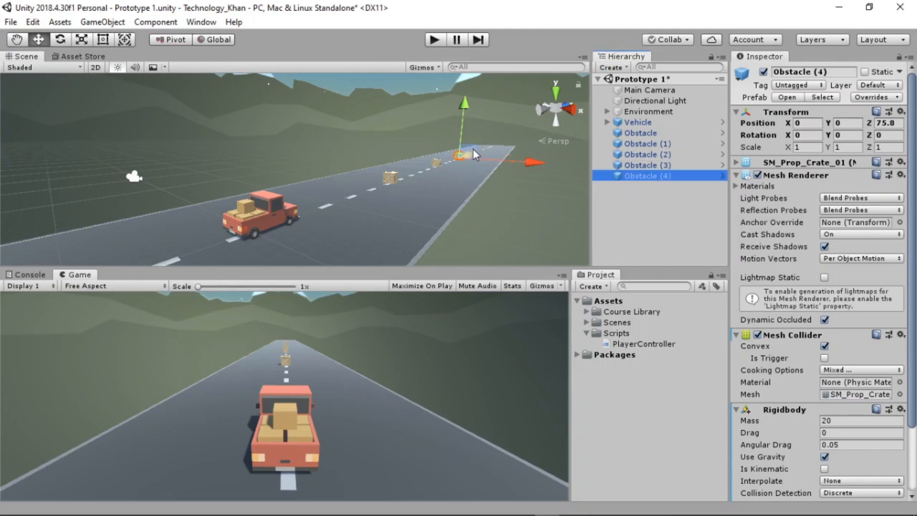
left_click_drag(473, 149, 503, 131)
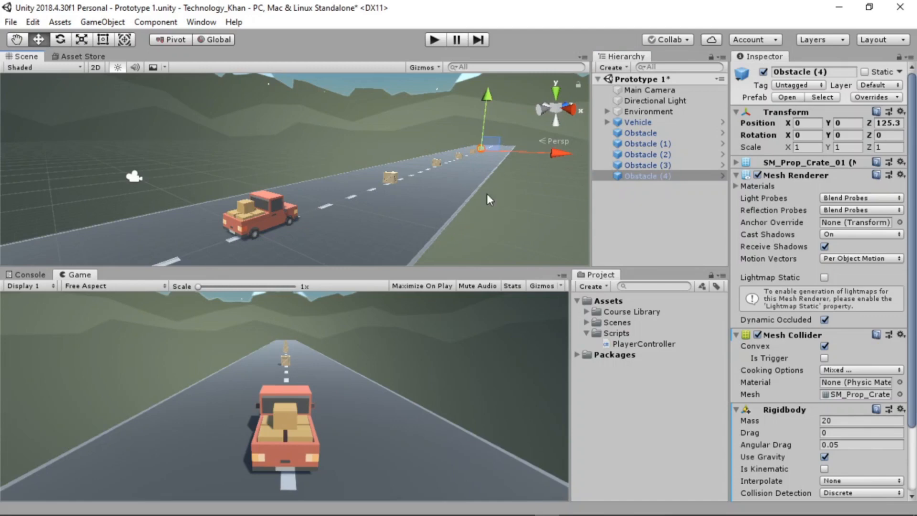
Duplicate Obstacle (4), the farthest crate on the road, and set the copy's Z position to 150.
scroll(479, 211, "up", 5)
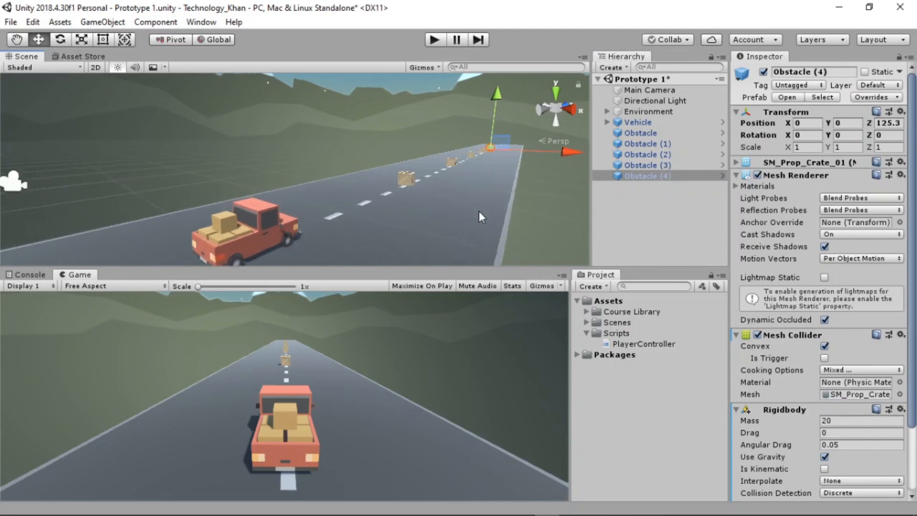
scroll(479, 217, "up", 2)
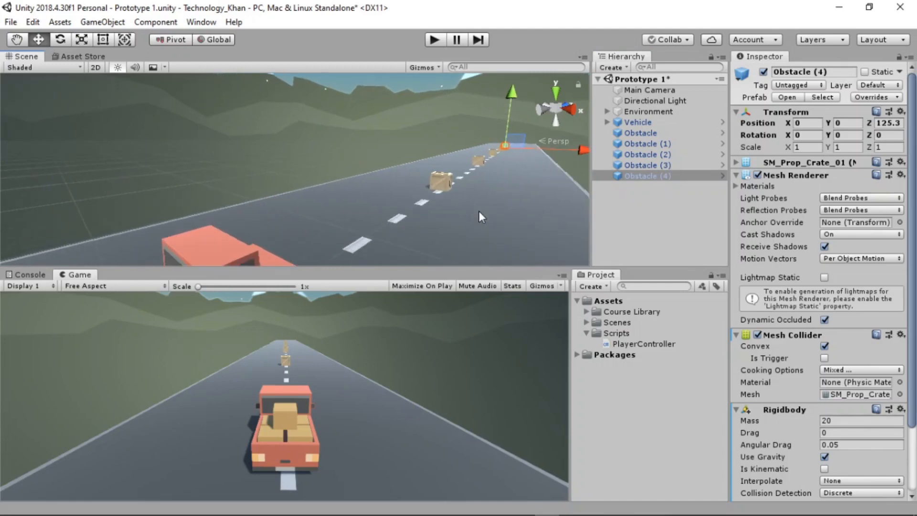
right_click_drag(479, 212, 528, 221)
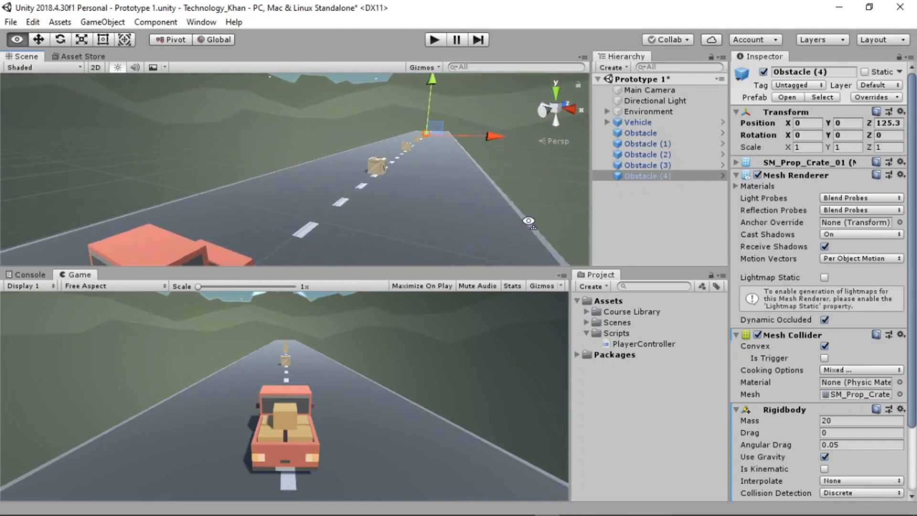
right_click_drag(528, 221, 318, 121)
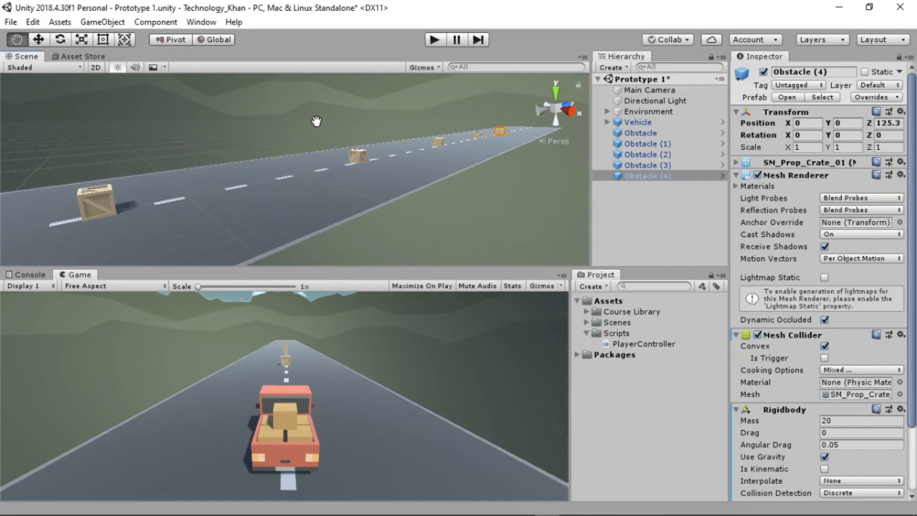
left_click(661, 176)
key("ctrl+d")
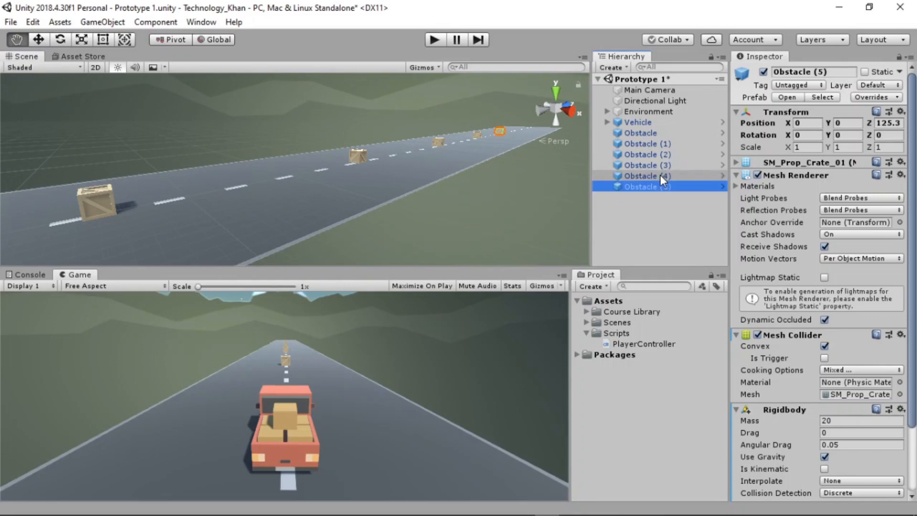
left_click(640, 188)
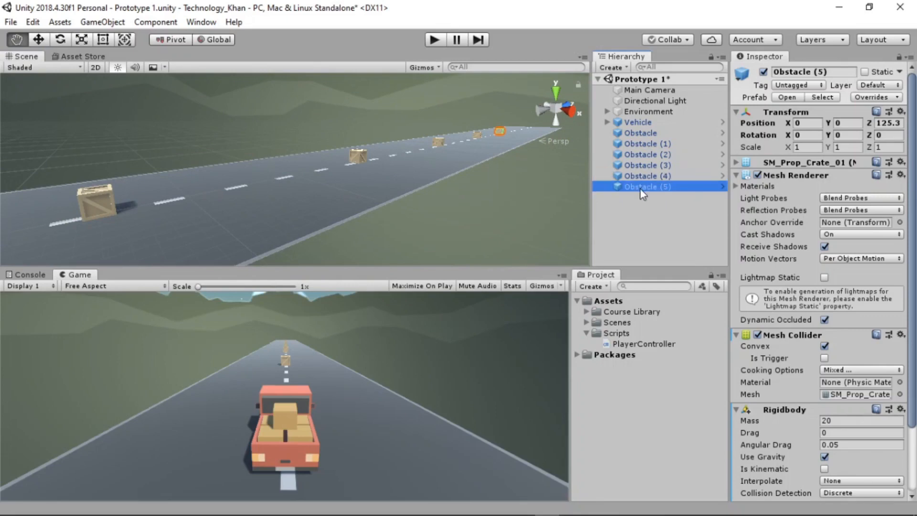
left_click(902, 123)
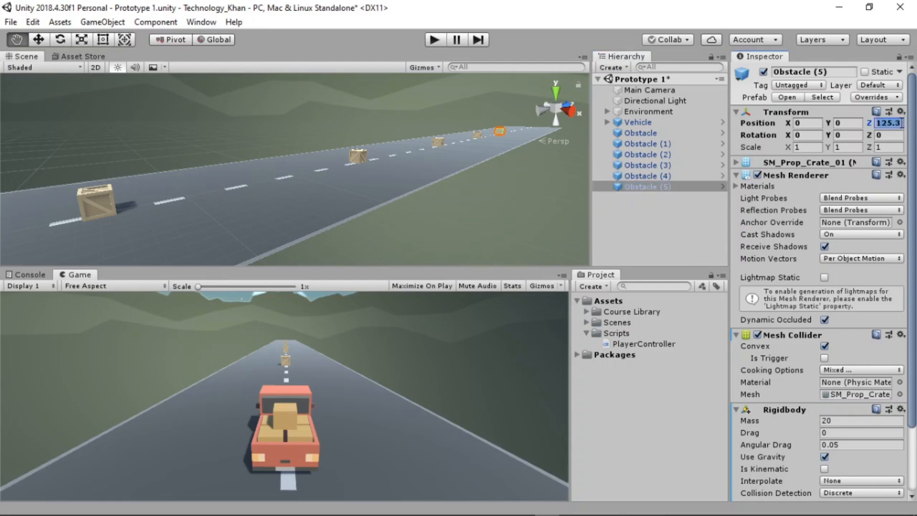
key("BackSpace")
type("150")
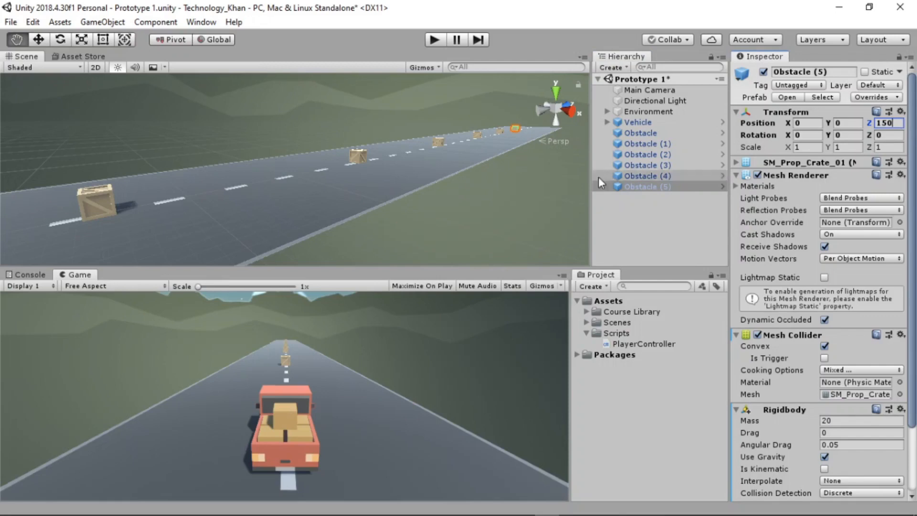
Play-test the scene and follow the vehicle down the road in the Scene view as it hits the row of crates.
left_click(435, 39)
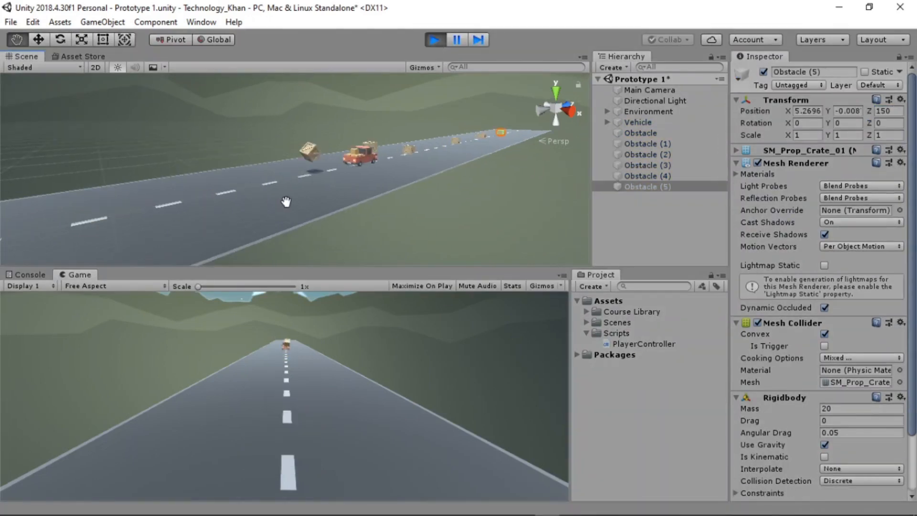
left_click_drag(342, 201, 313, 215)
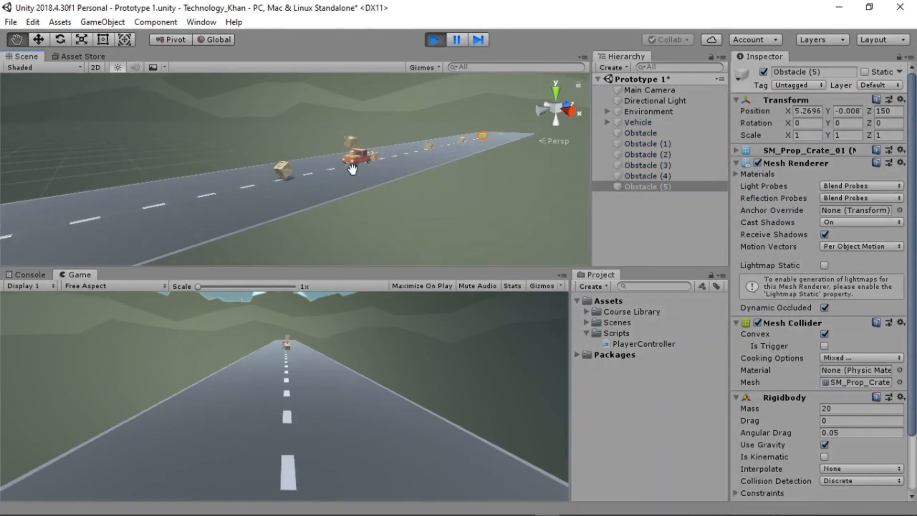
left_click_drag(352, 170, 256, 222)
left_click_drag(397, 195, 321, 231)
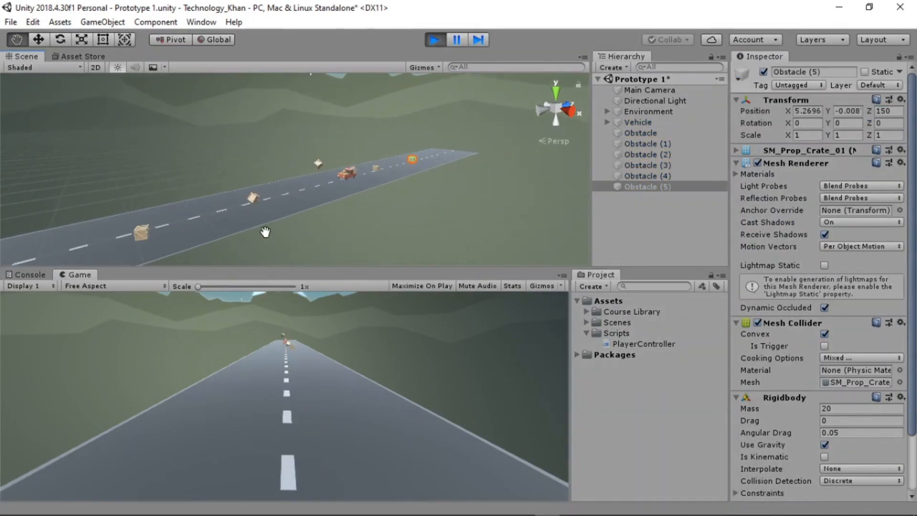
mouse_move(346, 202)
left_mouse_down()
mouse_move(311, 234)
mouse_move(241, 234)
mouse_move(227, 223)
left_mouse_up()
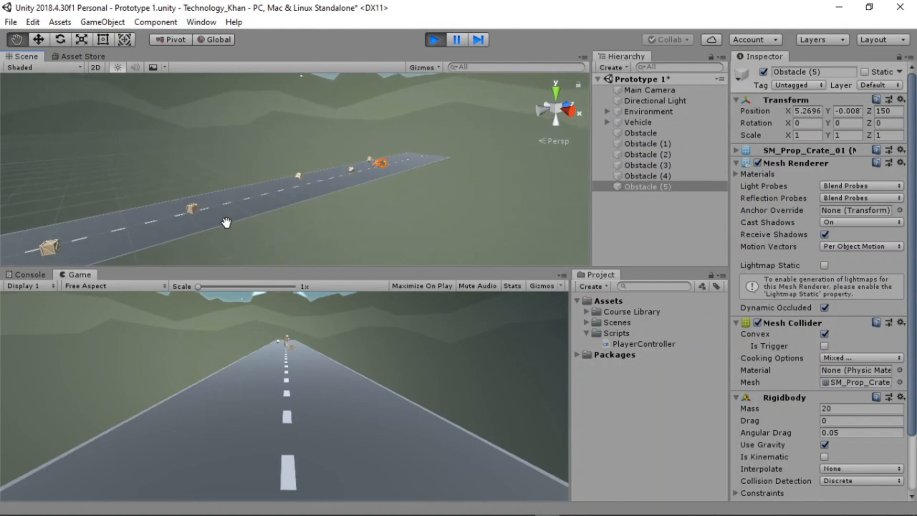